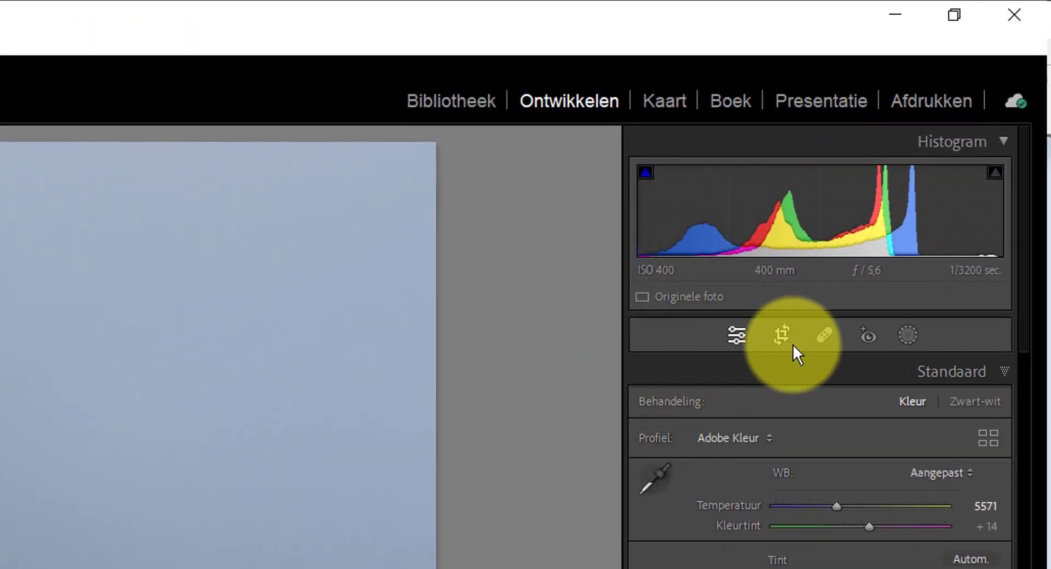
- Create a mask on the snowdrops using automatic subject selection (Onderwerp) and hide its overlay
{"action": "left_click", "coordinate": [910, 334]}
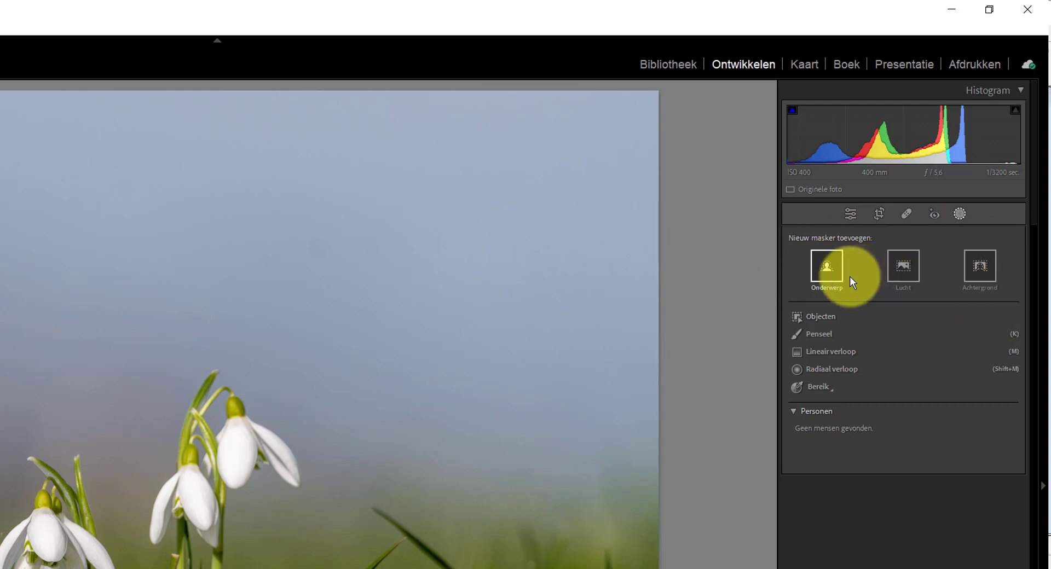
{"action": "left_click", "coordinate": [899, 299]}
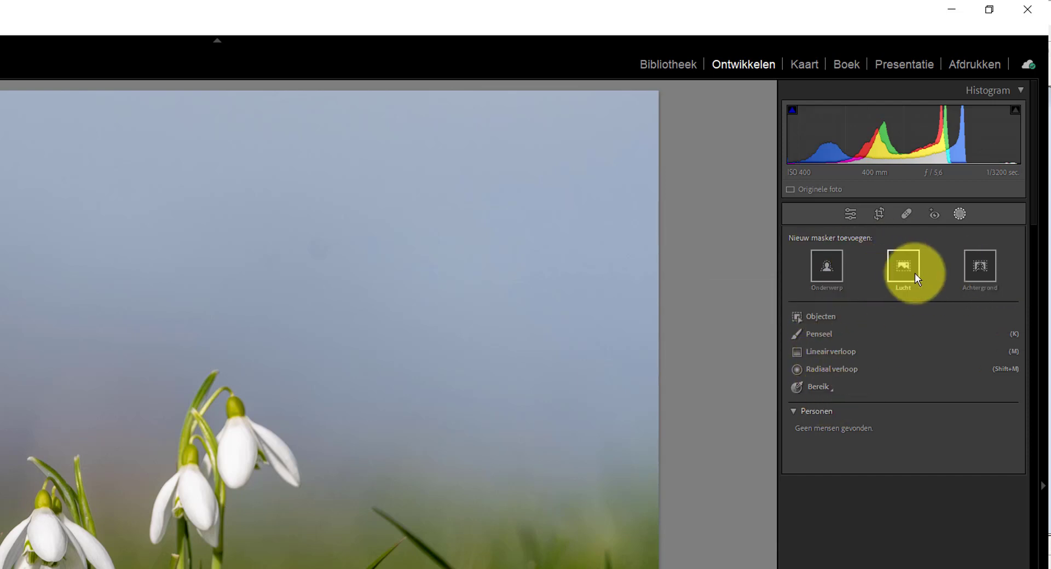
{"action": "left_click", "coordinate": [825, 266]}
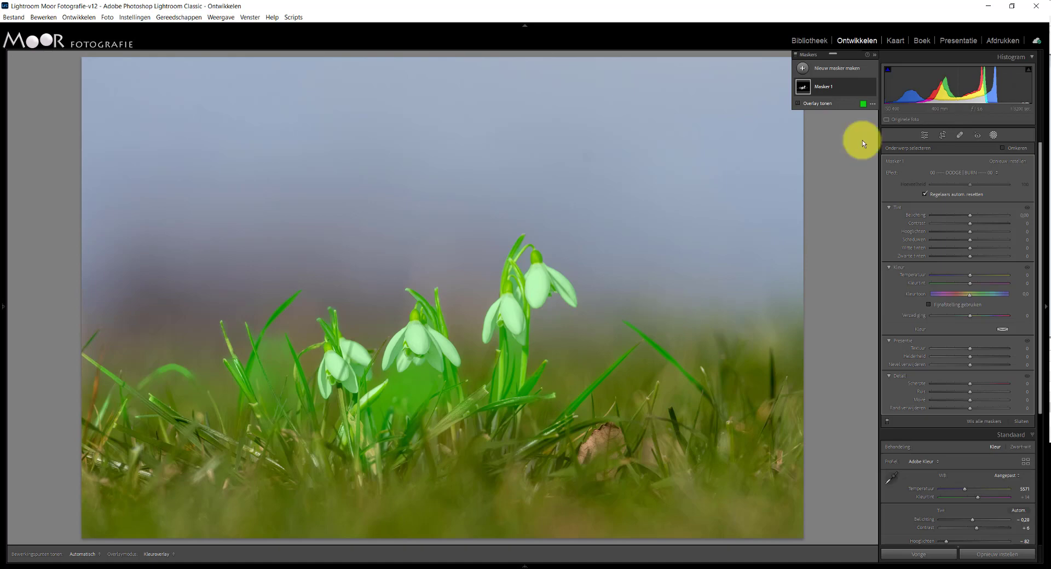
{"action": "key", "text": "o"}
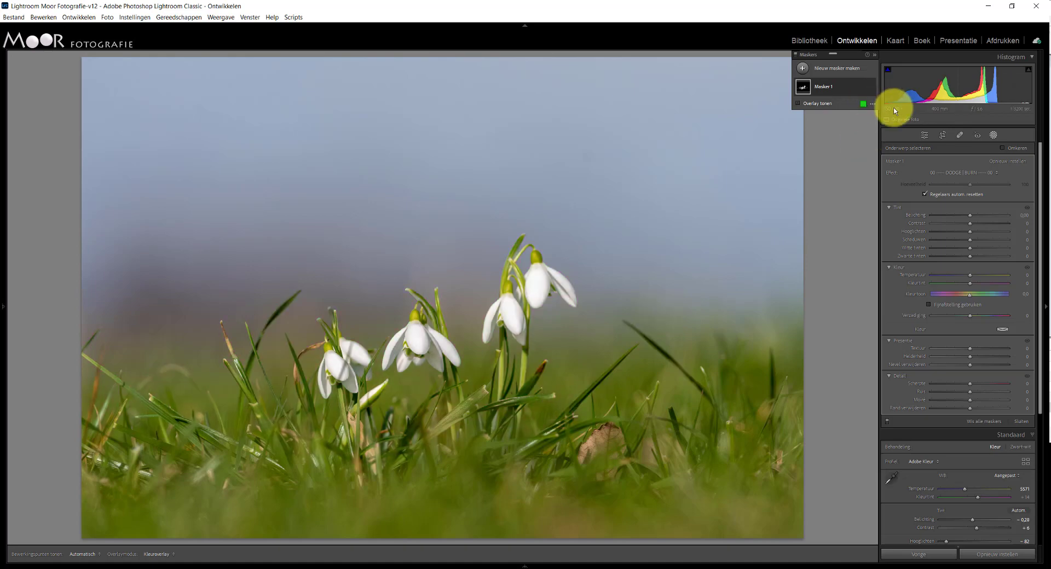
- Add a new Kleurbereik mask and sample the white petals of the snowdrops as its colour
{"action": "left_click", "coordinate": [841, 68]}
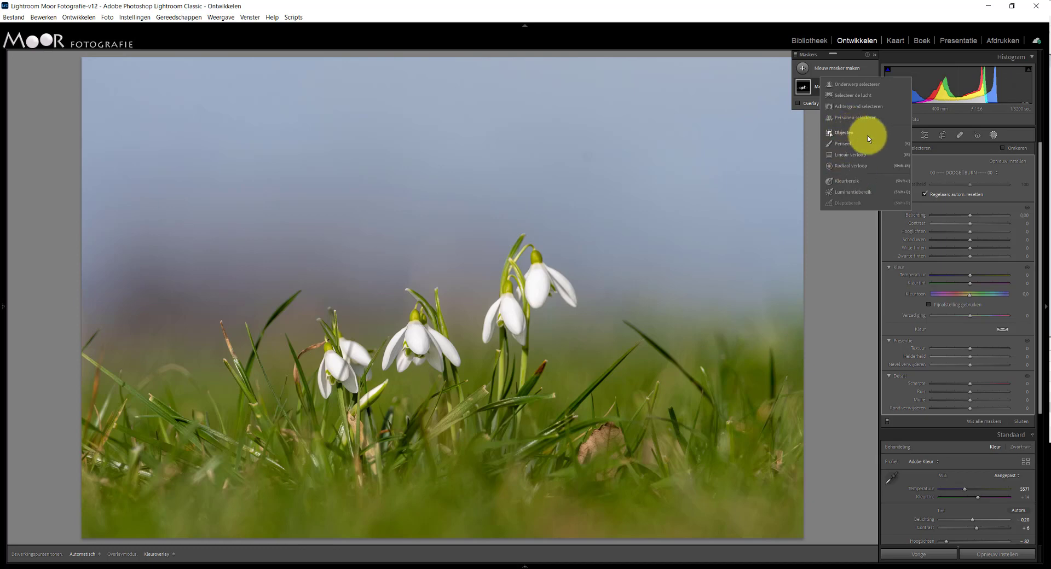
{"action": "left_click", "coordinate": [847, 192]}
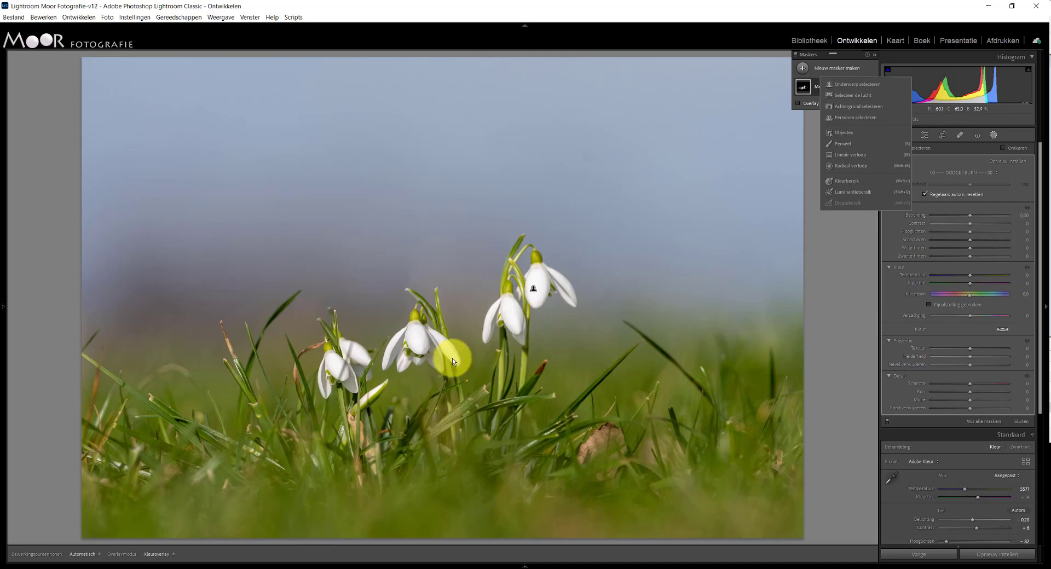
{"action": "left_click", "coordinate": [845, 184]}
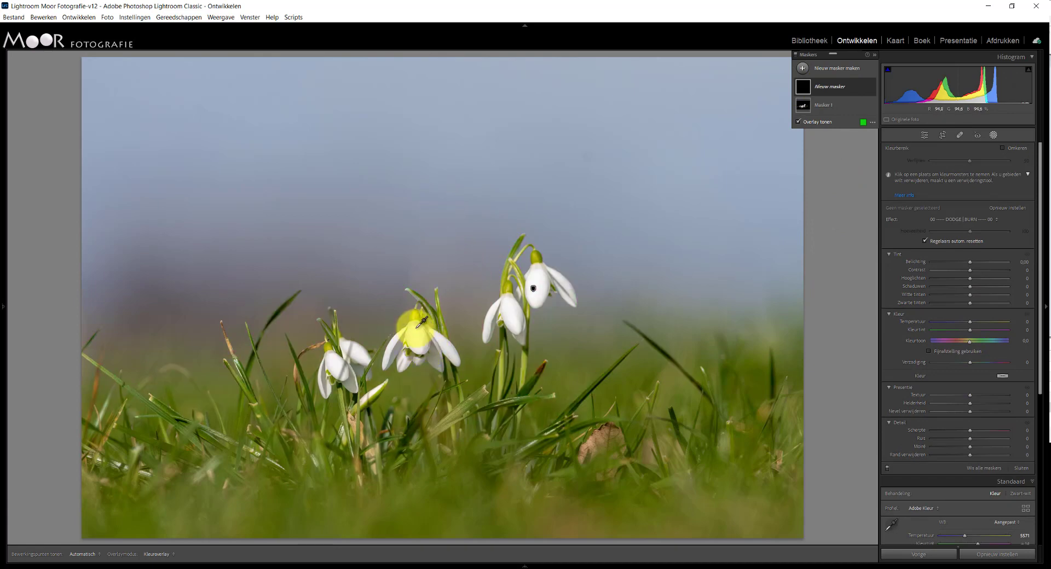
{"action": "left_click_drag", "start_coordinate": [412, 331], "coordinate": [424, 343]}
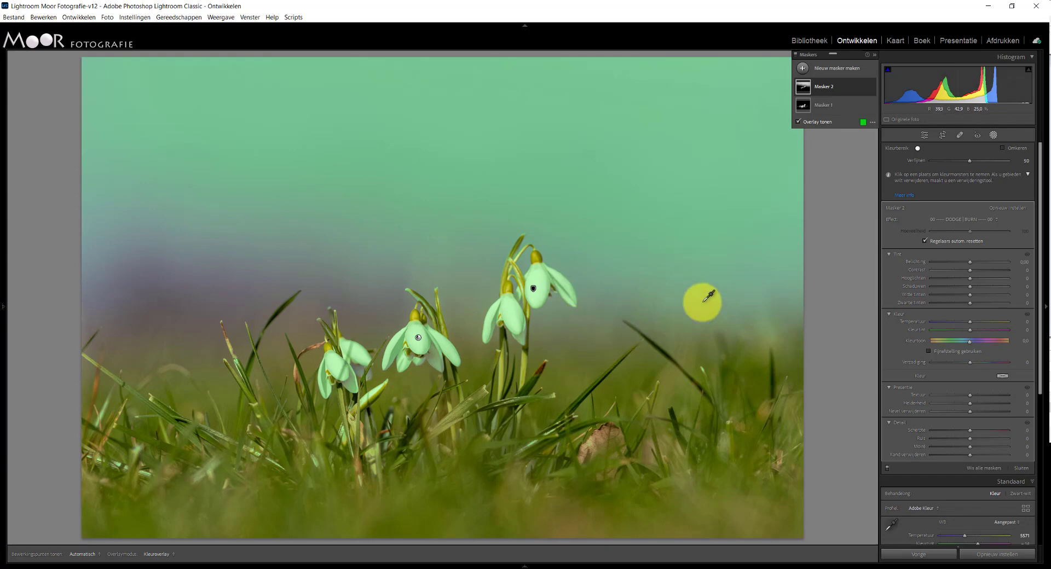
{"action": "left_click", "coordinate": [507, 301]}
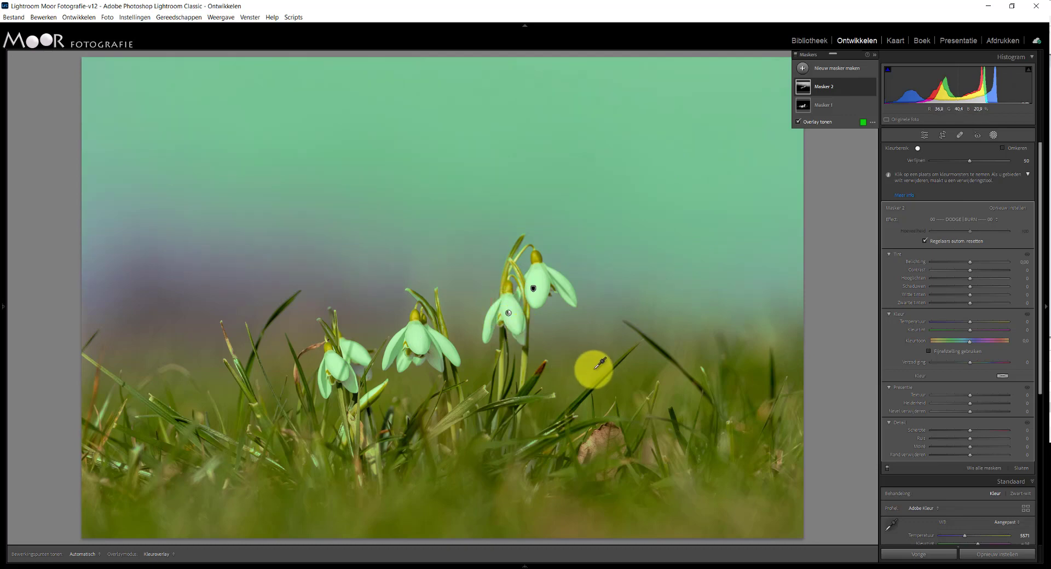
{"action": "left_click", "coordinate": [532, 271]}
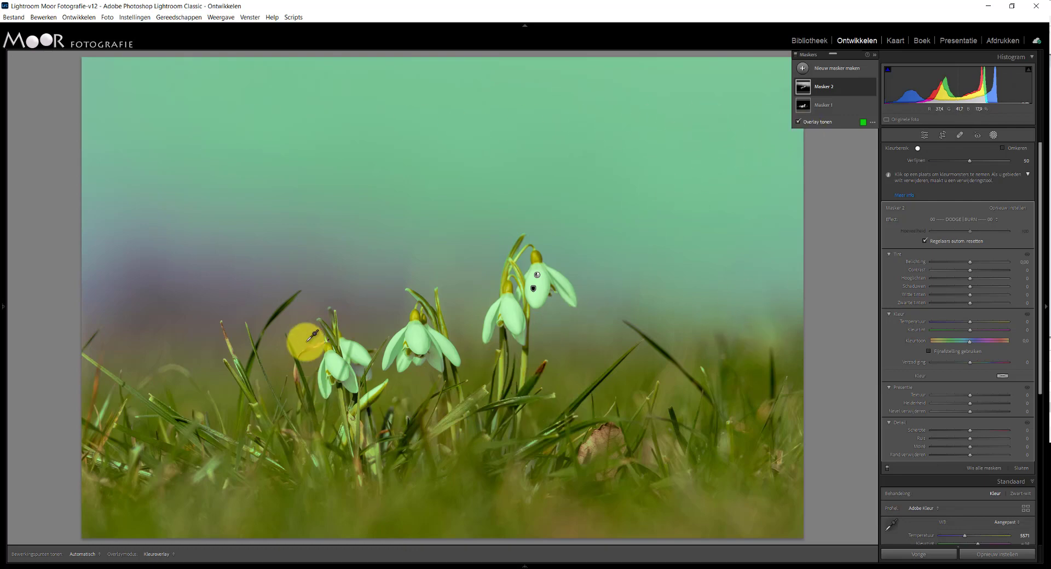
- Change the mask overlay colour to red
{"action": "left_click", "coordinate": [864, 122]}
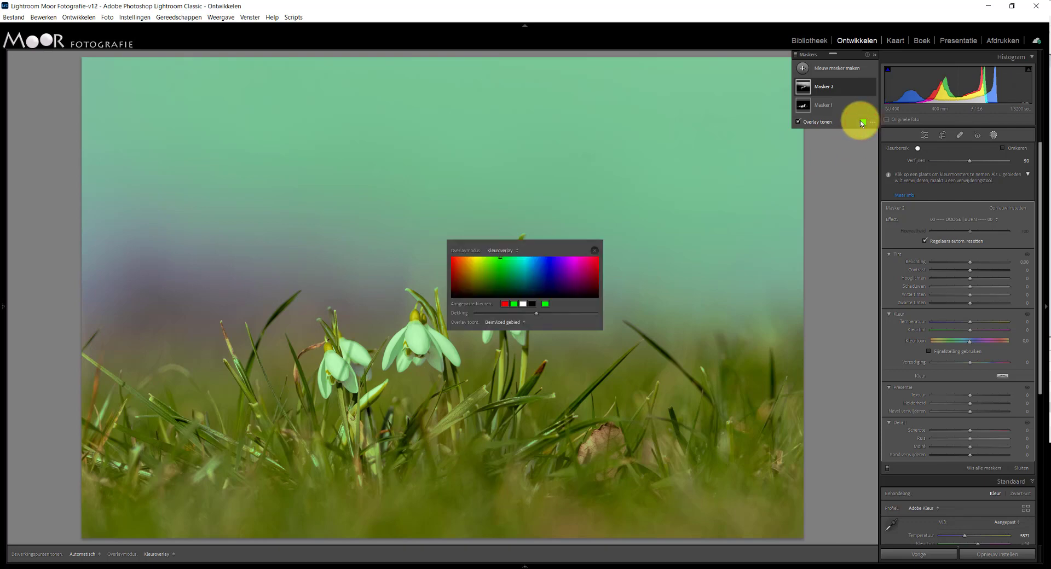
{"action": "left_click", "coordinate": [505, 305]}
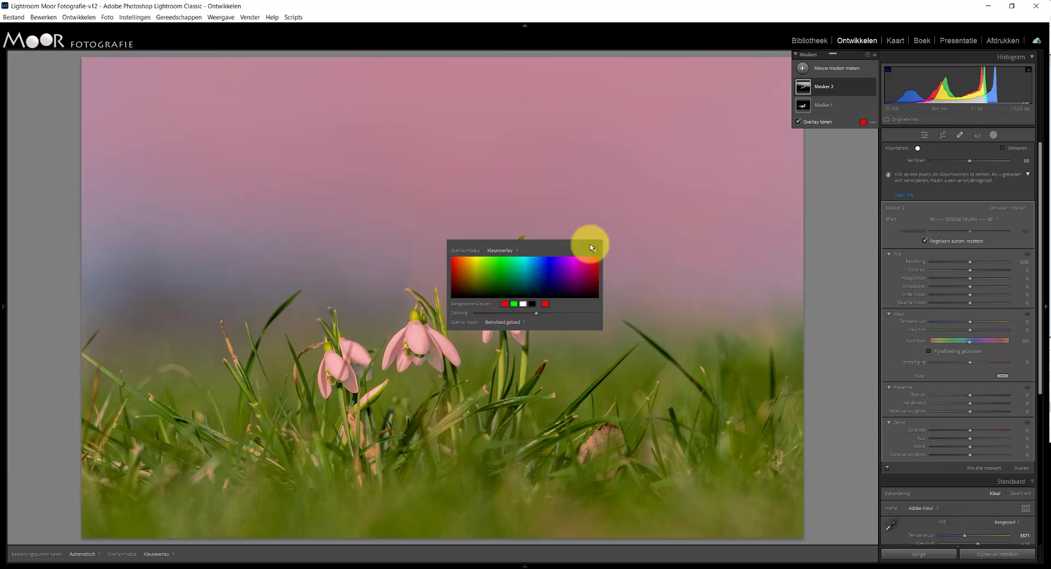
{"action": "left_click", "coordinate": [594, 252]}
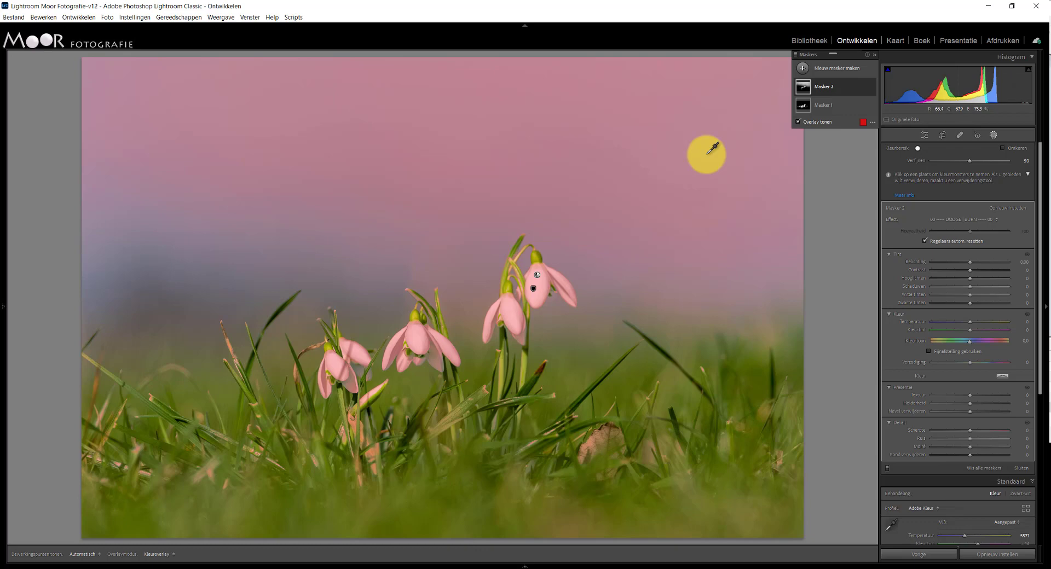
- Subtract the sky from Masker 2 using automatic sky selection (Lucht)
{"action": "left_click", "coordinate": [838, 86]}
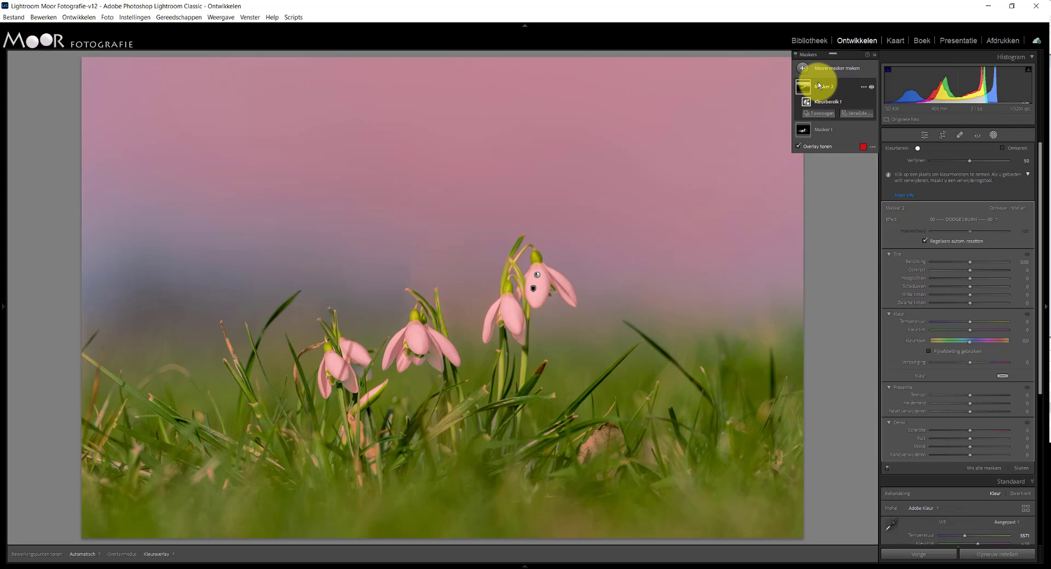
{"action": "left_click", "coordinate": [850, 114]}
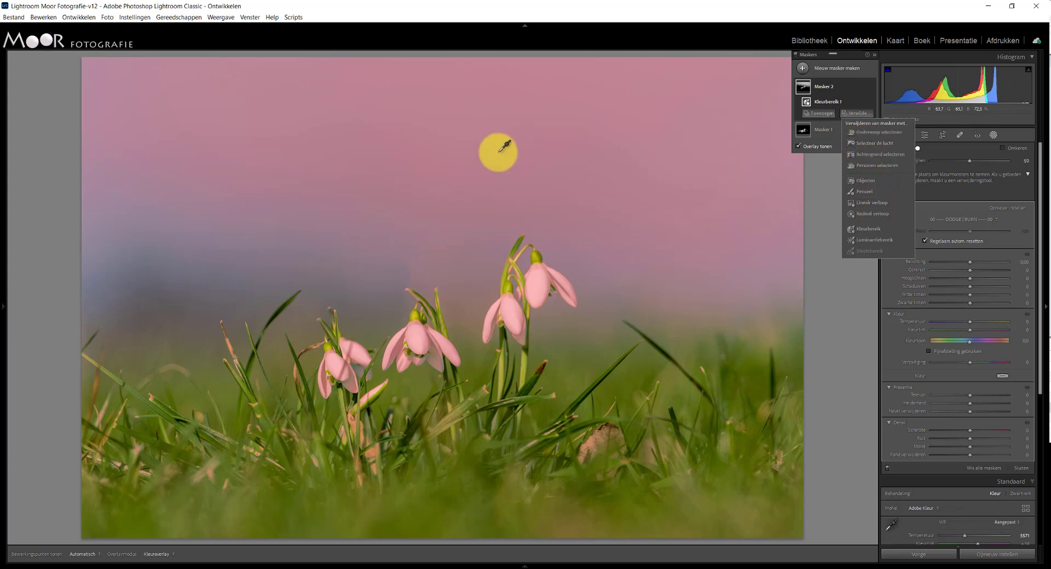
{"action": "left_click", "coordinate": [879, 145]}
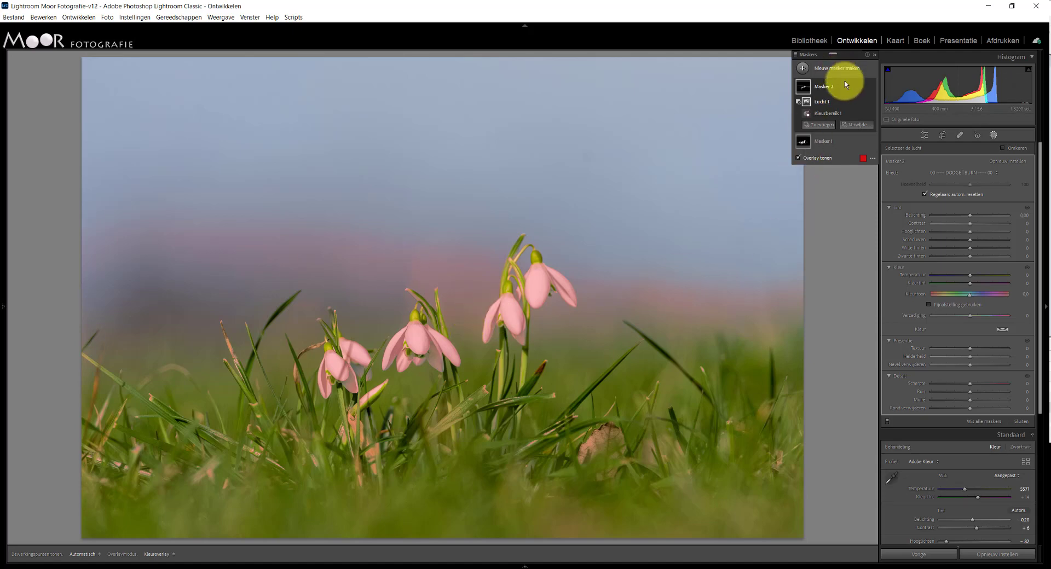
- Subtract from Masker 2 with a Penseel of about size 11, painting over the leftover tint along the horizon
{"action": "left_click", "coordinate": [852, 125]}
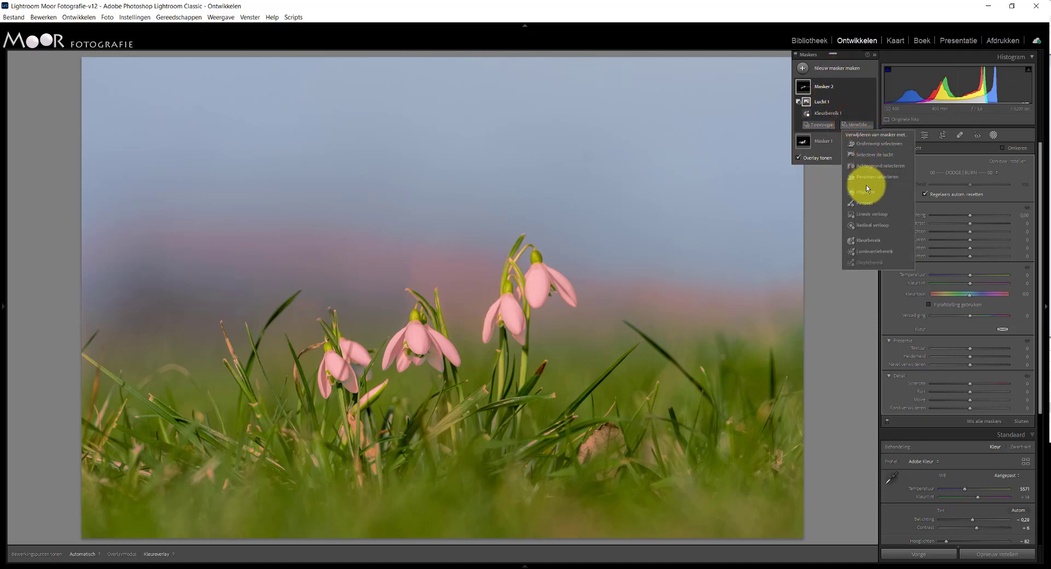
{"action": "left_click", "coordinate": [869, 205]}
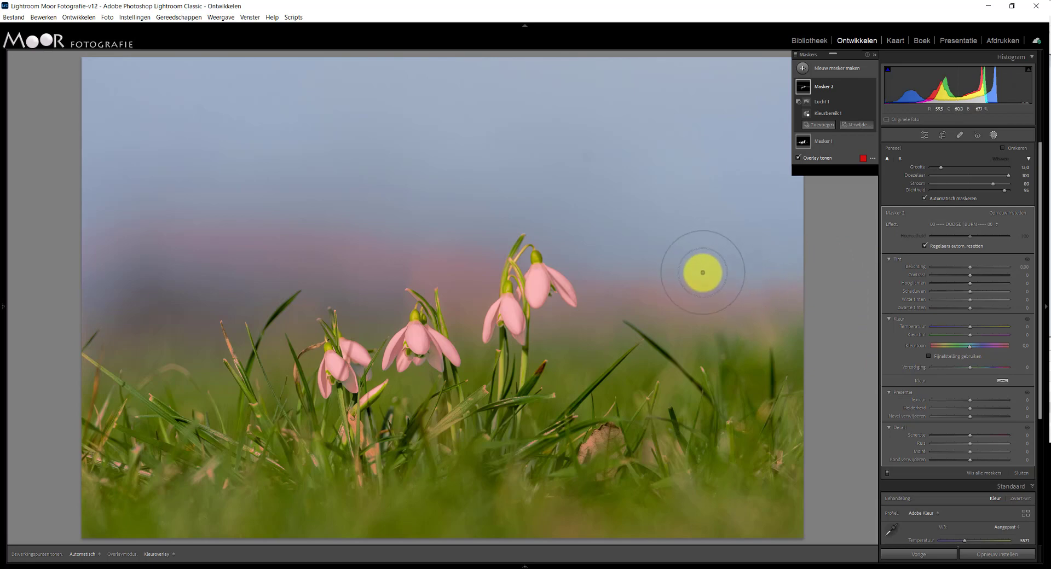
{"action": "left_click", "coordinate": [634, 200]}
{"action": "scroll", "coordinate": [634, 198], "scroll_direction": "up", "scroll_amount": 1}
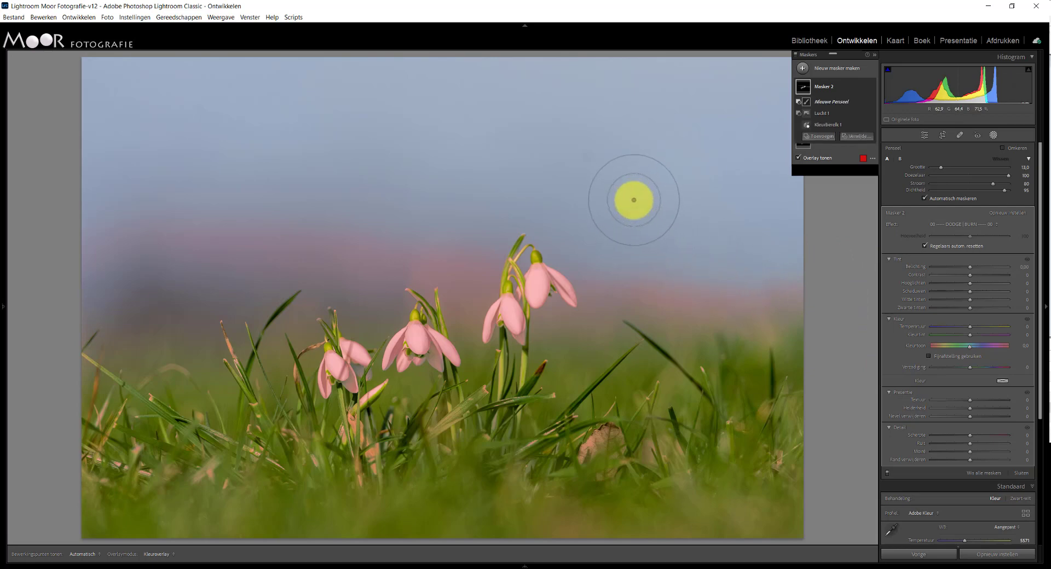
{"action": "scroll", "coordinate": [706, 301], "scroll_direction": "down", "scroll_amount": 4}
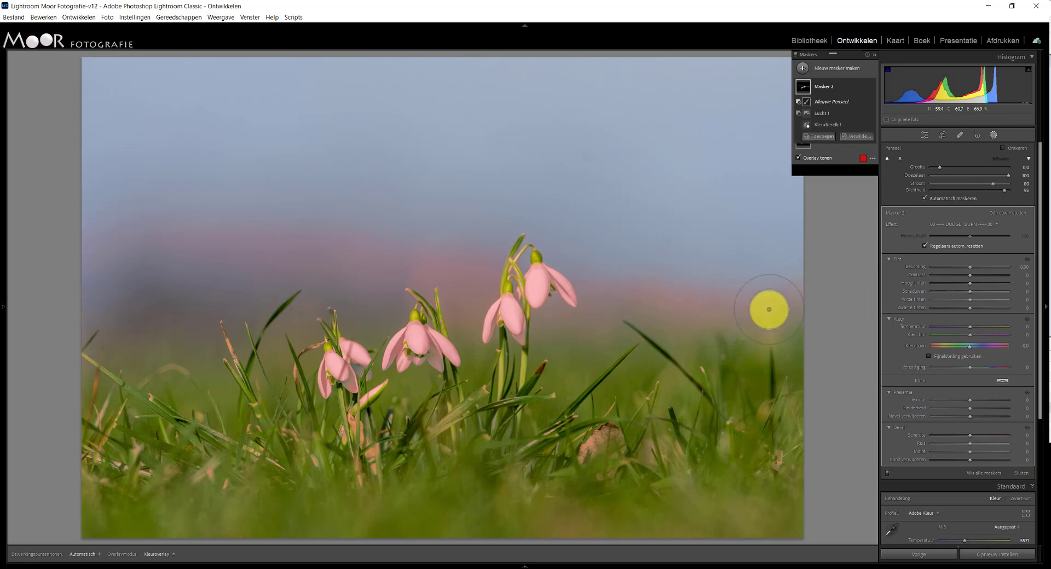
{"action": "key", "text": "h"}
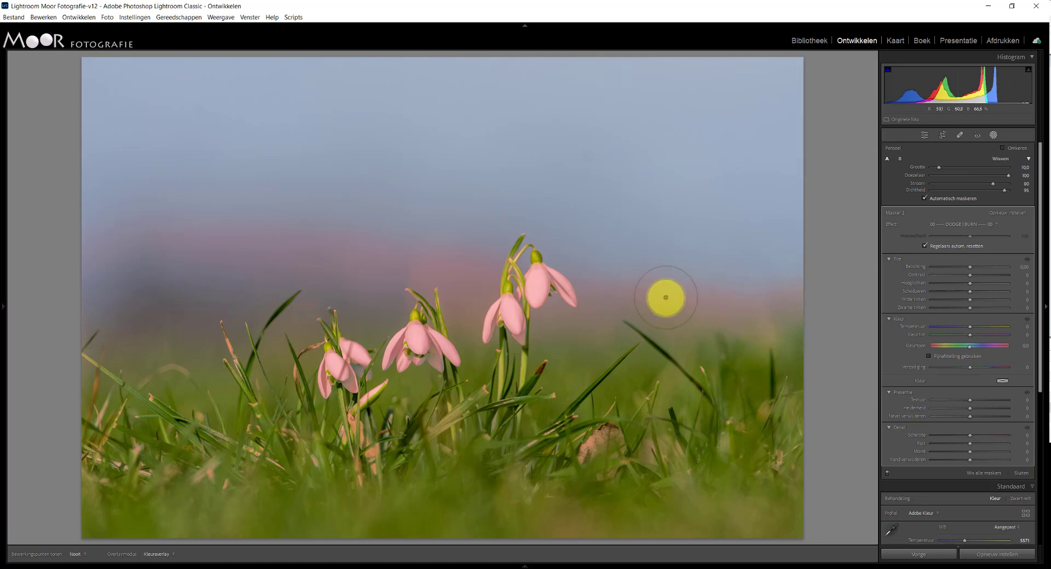
{"action": "key", "text": "h"}
{"action": "scroll", "coordinate": [628, 266], "scroll_direction": "up", "scroll_amount": 3}
{"action": "left_click", "coordinate": [642, 282]}
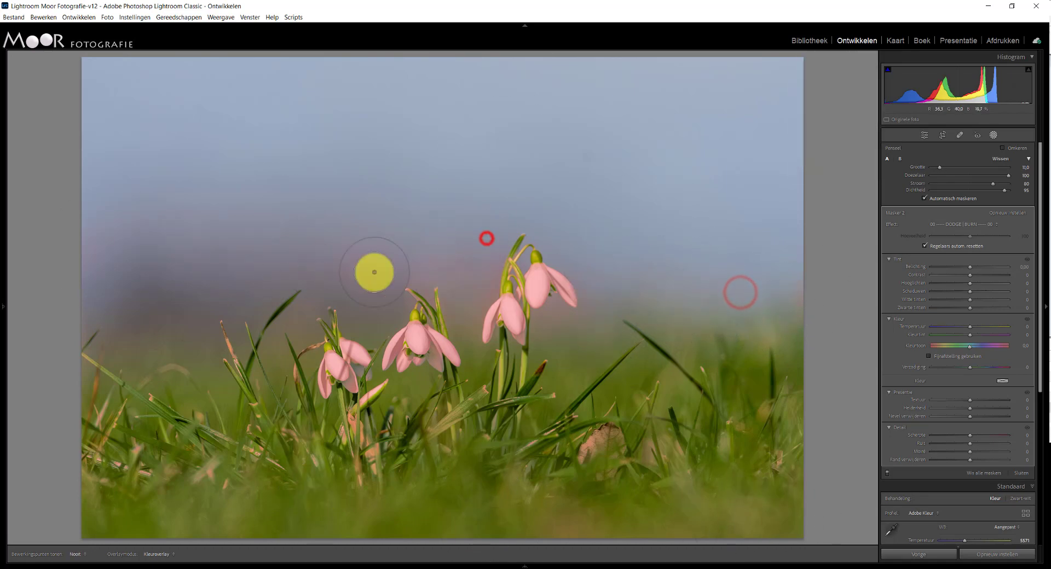
- Brush the remaining mask out of the background and grass around the snowdrops, varying the brush size between about 6 and 14
{"action": "scroll", "coordinate": [812, 300], "scroll_direction": "down", "scroll_amount": 3}
{"action": "key", "text": "h"}
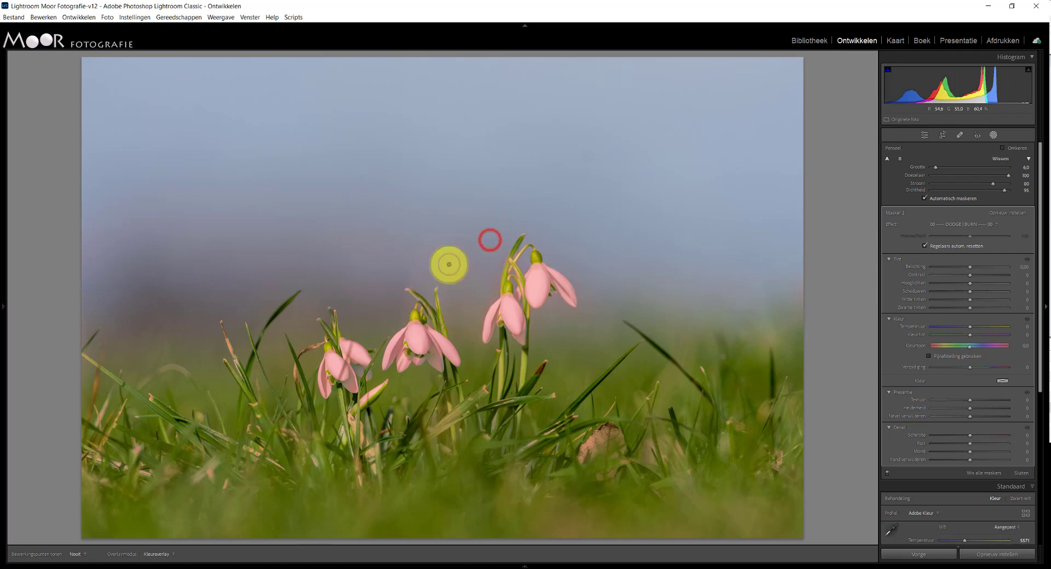
{"action": "key", "text": "h"}
{"action": "scroll", "coordinate": [364, 403], "scroll_direction": "down", "scroll_amount": 4}
{"action": "key", "text": "h"}
{"action": "key", "text": "h"}
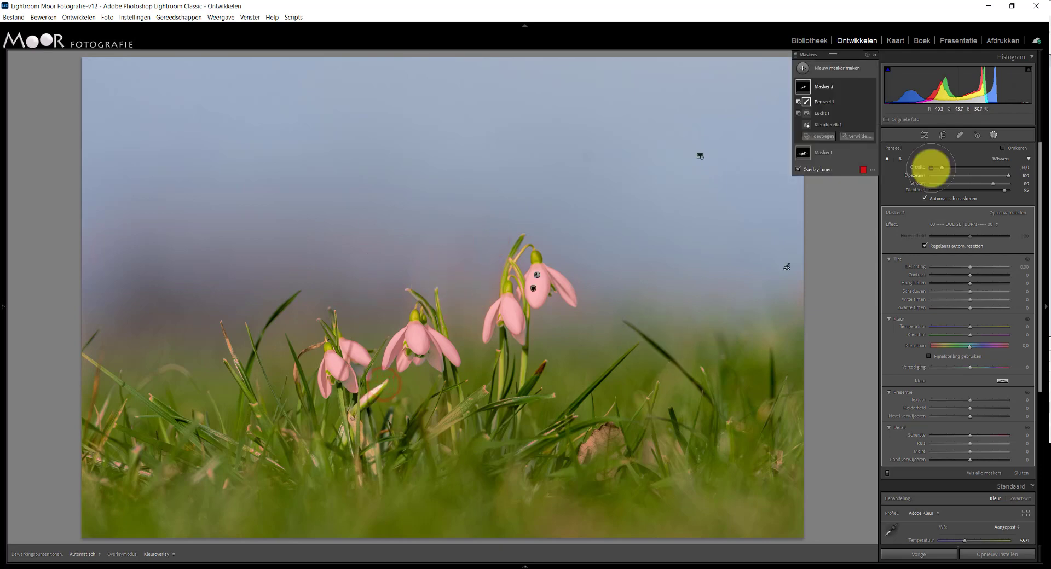
{"action": "left_click_drag", "start_coordinate": [932, 168], "coordinate": [942, 168]}
{"action": "left_click", "coordinate": [500, 524]}
{"action": "mouse_move", "coordinate": [584, 264]}
{"action": "left_mouse_down"}
{"action": "mouse_move", "coordinate": [538, 305]}
{"action": "mouse_move", "coordinate": [585, 263]}
{"action": "left_mouse_up"}
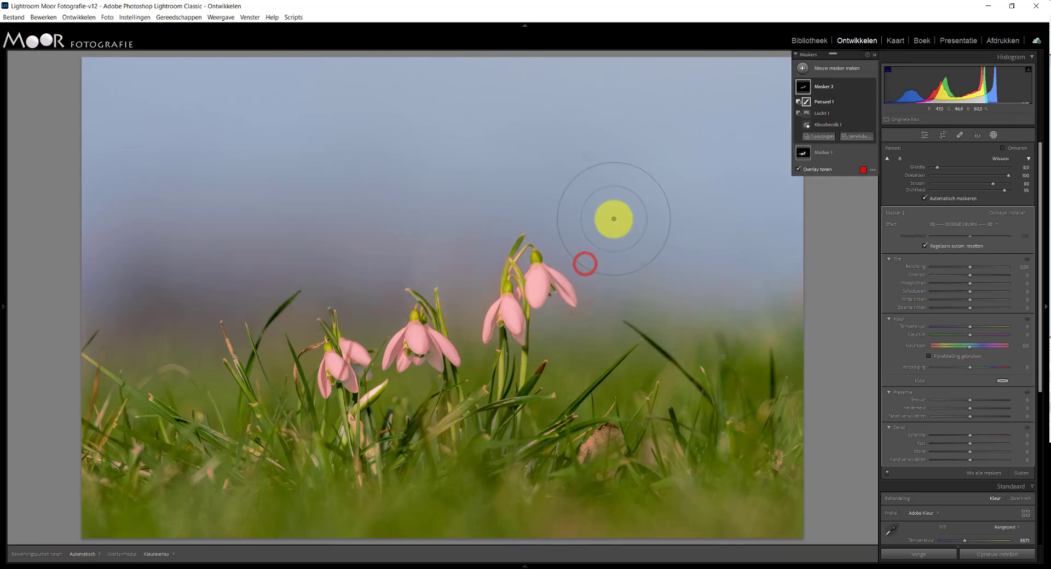
{"action": "scroll", "coordinate": [723, 228], "scroll_direction": "down", "scroll_amount": 3}
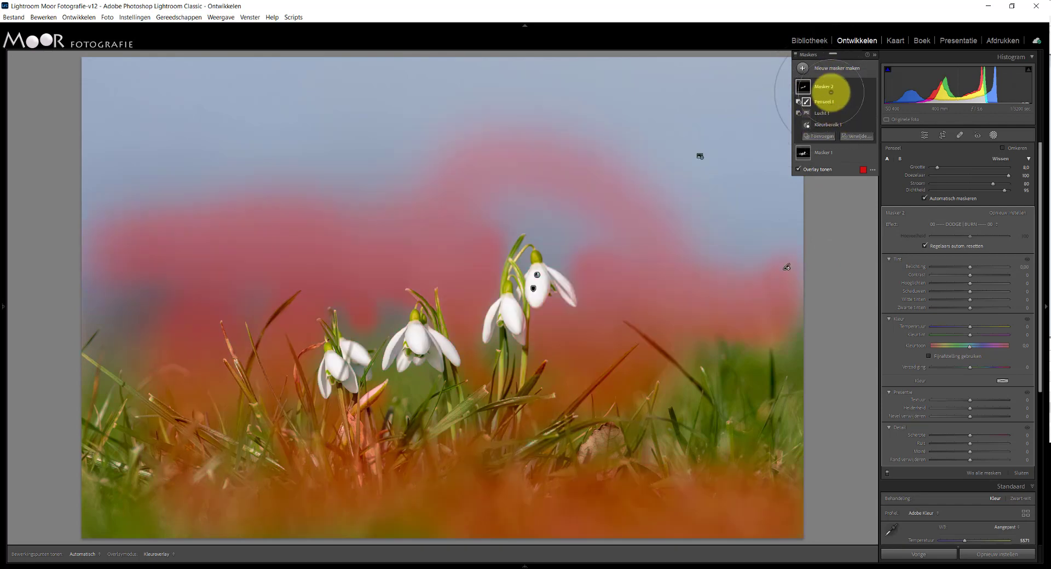
- Adjust Masker 2 on the petals: set Textuur to 41, Helderheid to 9 and Witte tinten to 9
{"action": "left_click", "coordinate": [831, 85]}
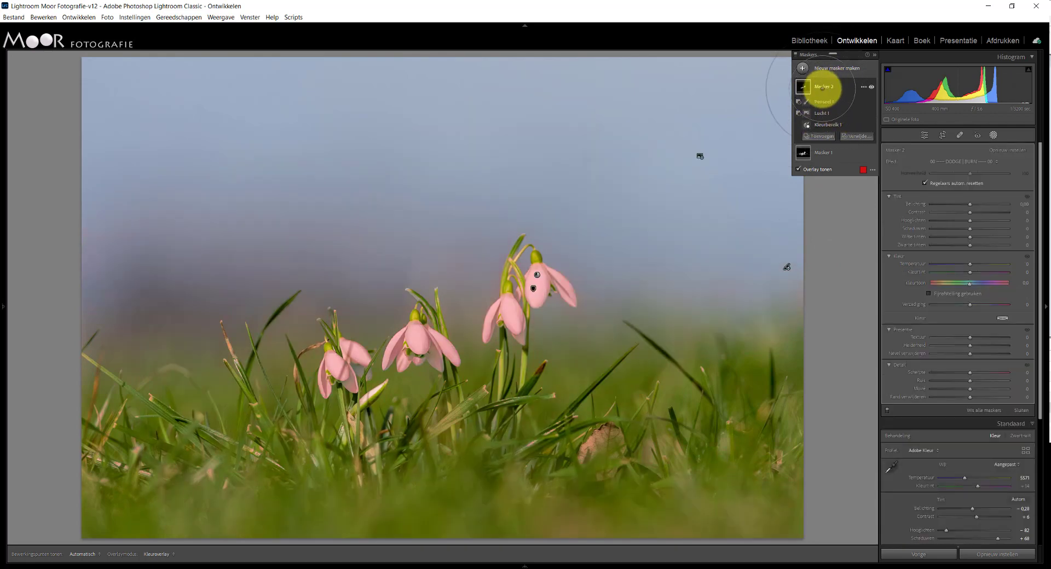
{"action": "left_click", "coordinate": [804, 86]}
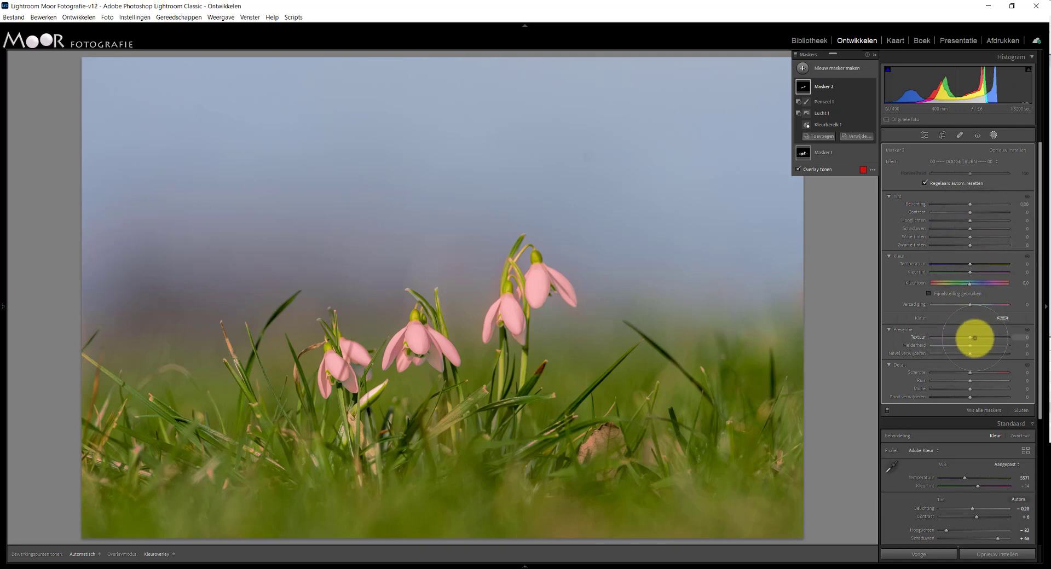
{"action": "left_click_drag", "start_coordinate": [970, 339], "coordinate": [975, 337]}
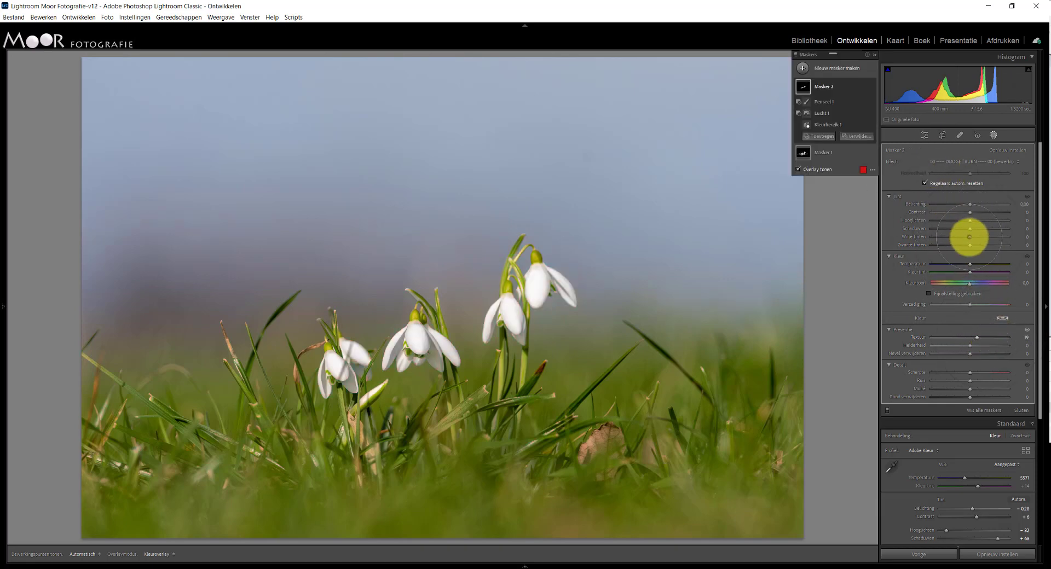
{"action": "left_click_drag", "start_coordinate": [970, 235], "coordinate": [974, 235]}
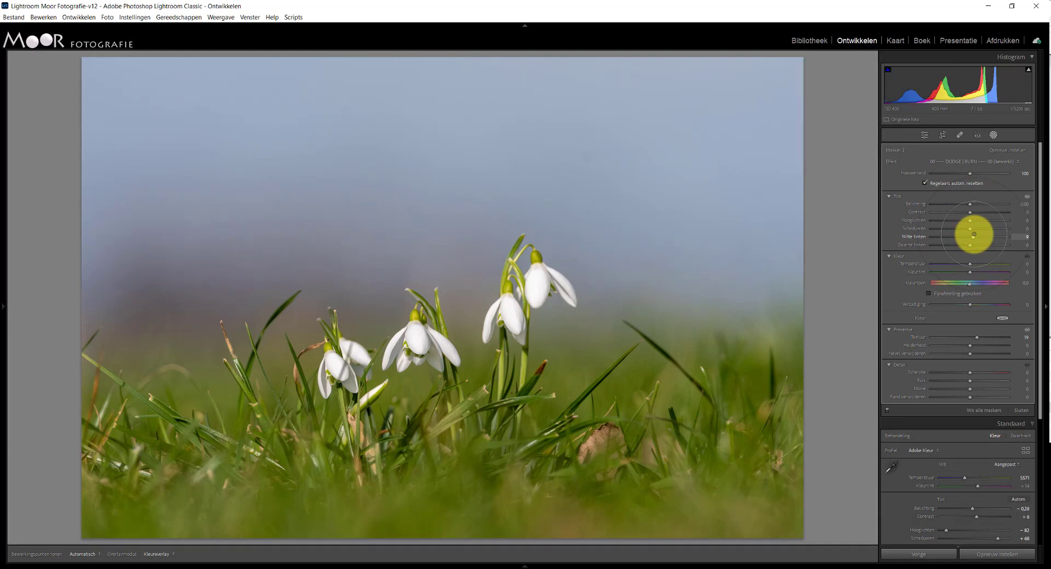
{"action": "mouse_move", "coordinate": [974, 336]}
{"action": "left_mouse_down"}
{"action": "mouse_move", "coordinate": [984, 335]}
{"action": "mouse_move", "coordinate": [974, 346]}
{"action": "left_mouse_up"}
{"action": "left_click", "coordinate": [970, 345]}
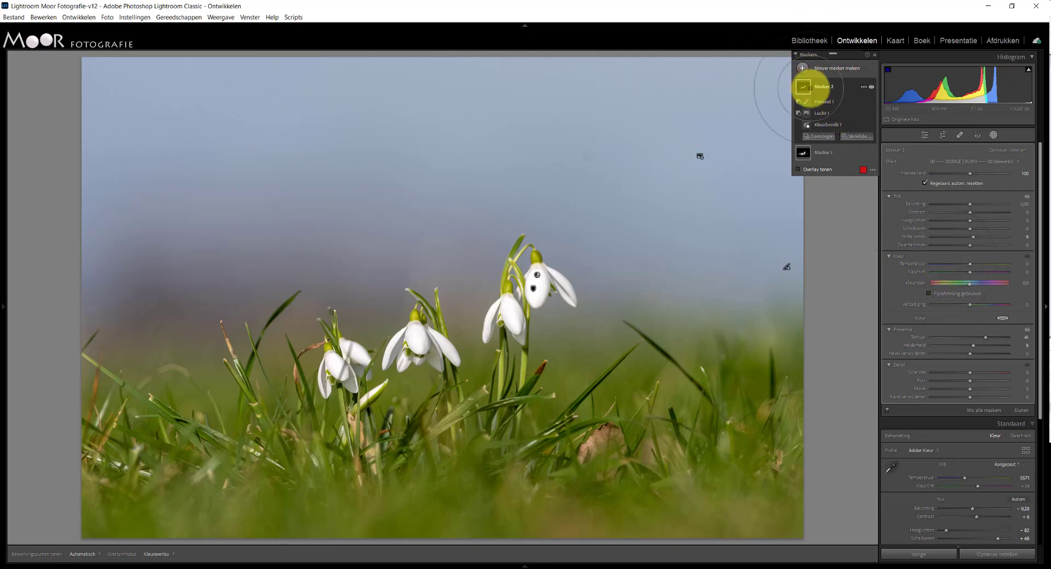
- Duplicate and invert Masker 2 so the copy covers everything except the petals
{"action": "mouse_move", "coordinate": [803, 86]}
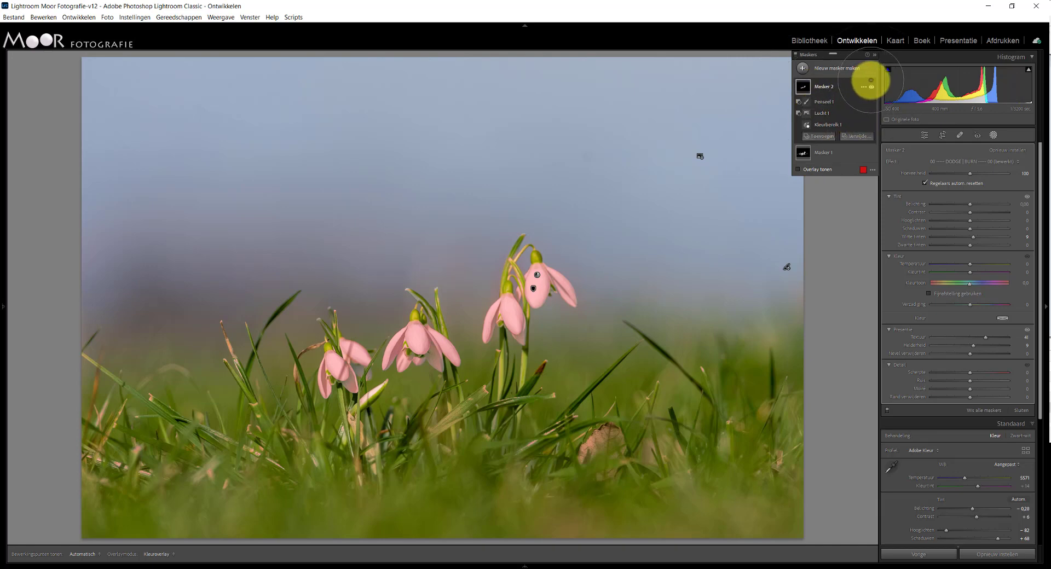
{"action": "left_click", "coordinate": [803, 86]}
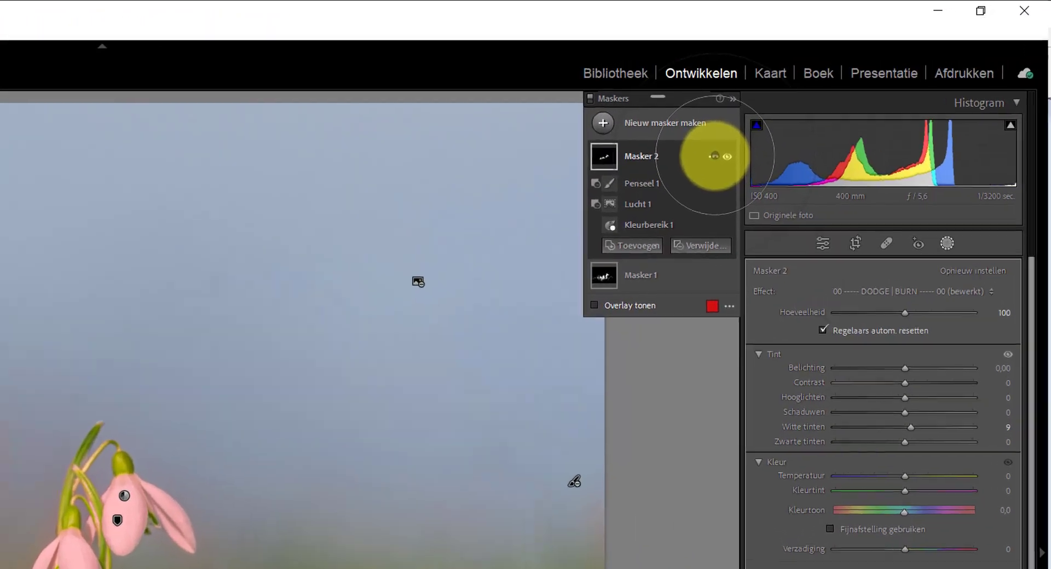
{"action": "left_click", "coordinate": [713, 156]}
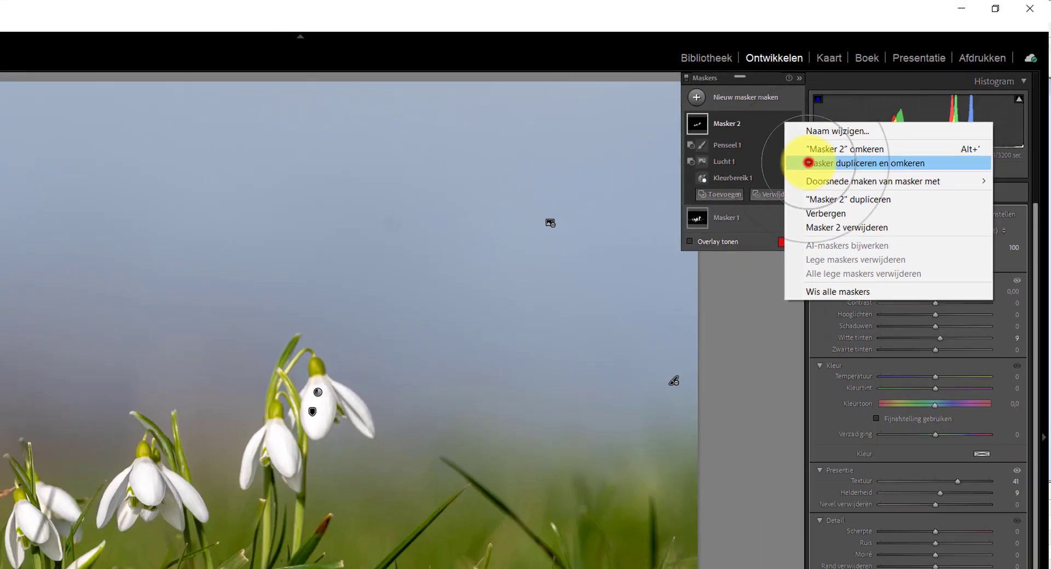
{"action": "left_click", "coordinate": [714, 226]}
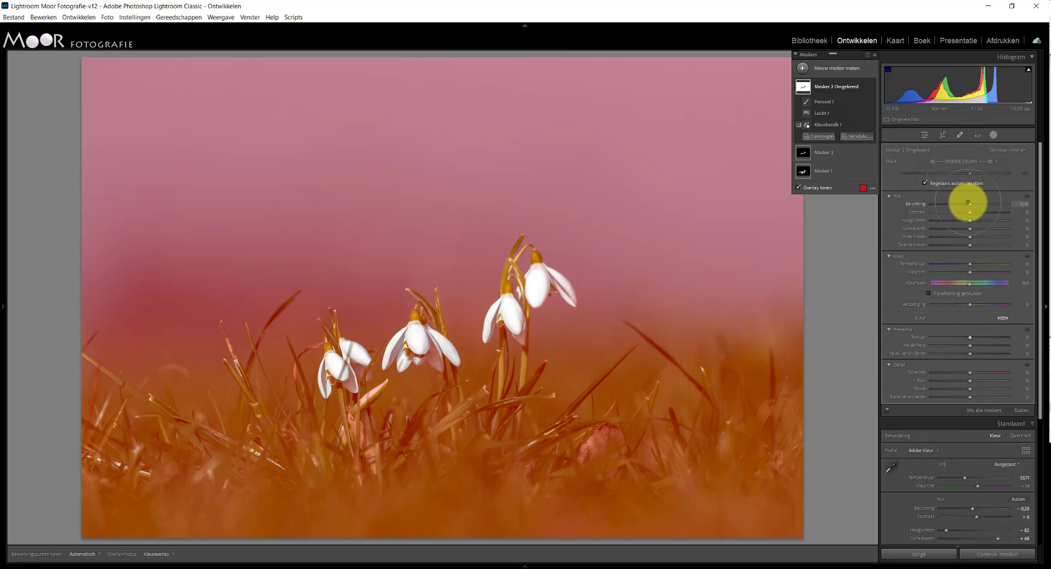
- Hide the overlay and set the inverted mask's Belichting to −0,71, Textuur to −37, Helderheid to −38 and Verzadiging to −22
{"action": "left_click_drag", "start_coordinate": [967, 203], "coordinate": [963, 204]}
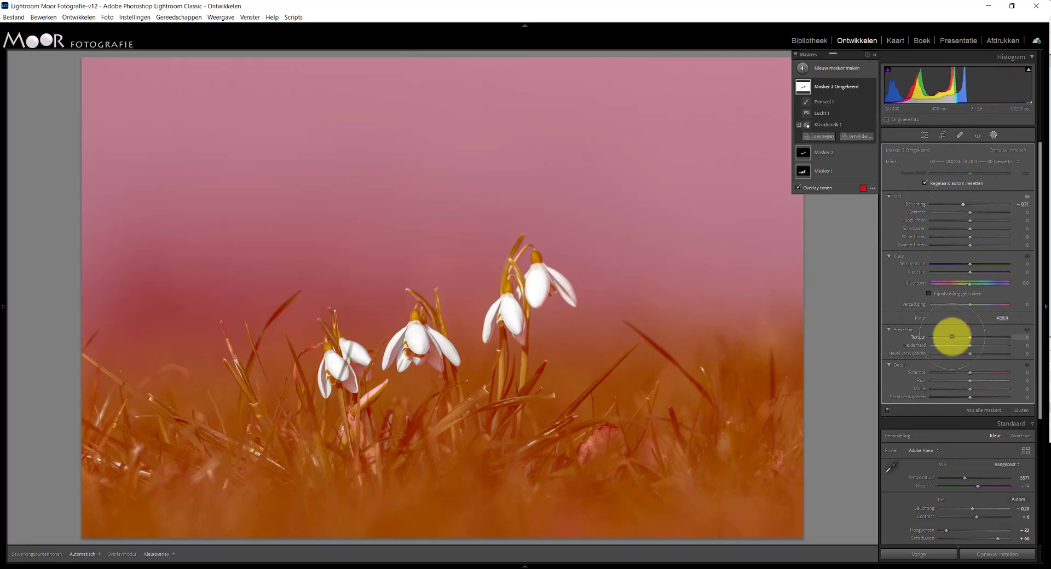
{"action": "key", "text": "o"}
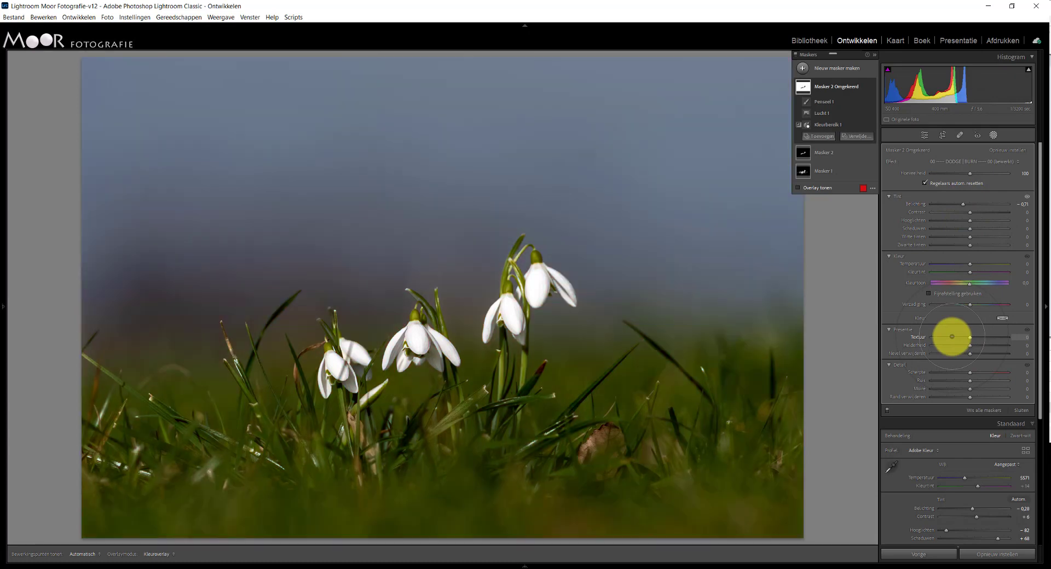
{"action": "left_click", "coordinate": [955, 336]}
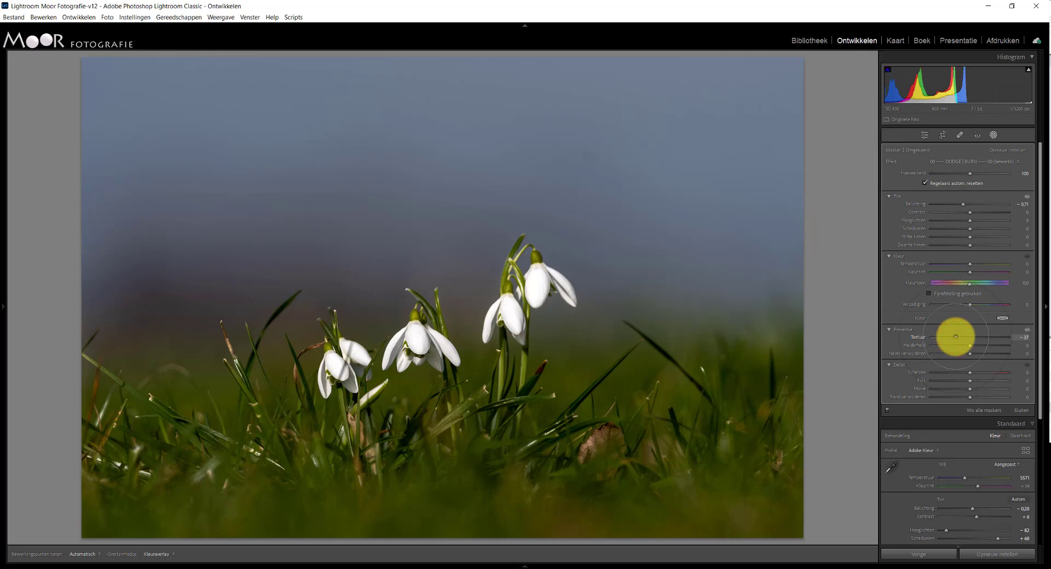
{"action": "left_click", "coordinate": [955, 346]}
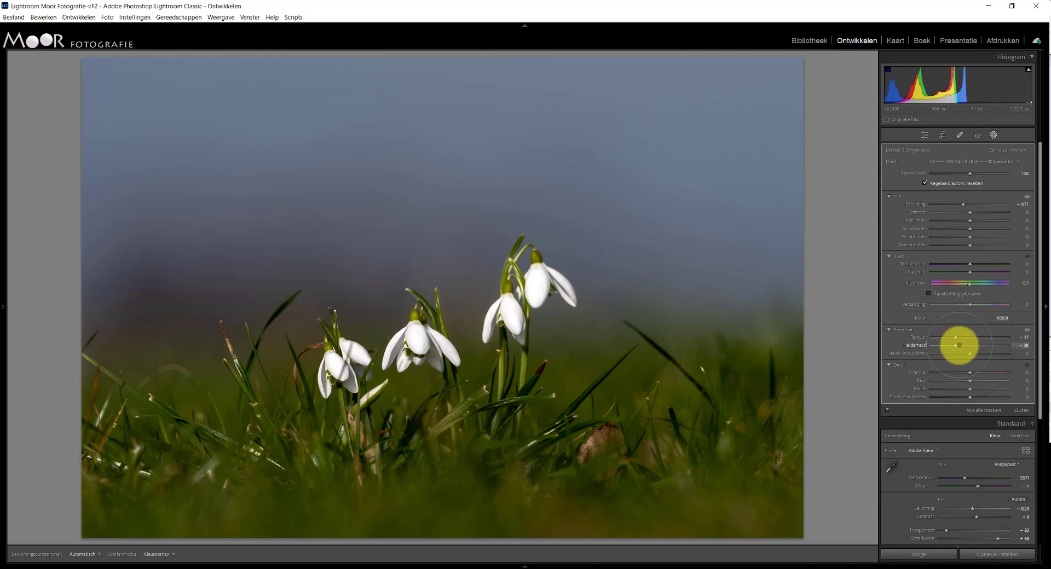
{"action": "left_click", "coordinate": [969, 304]}
{"action": "left_click_drag", "start_coordinate": [969, 305], "coordinate": [961, 305]}
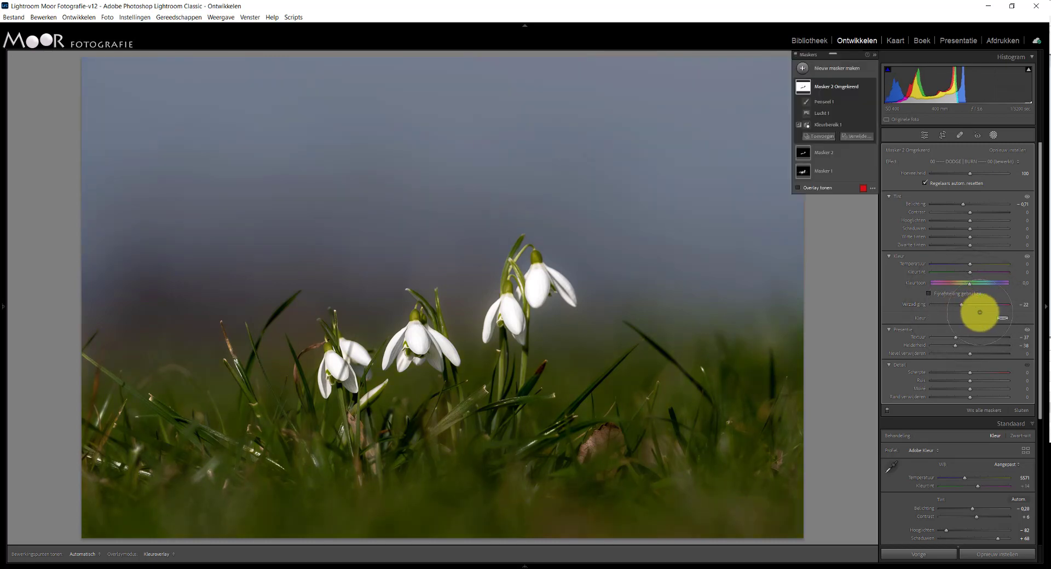